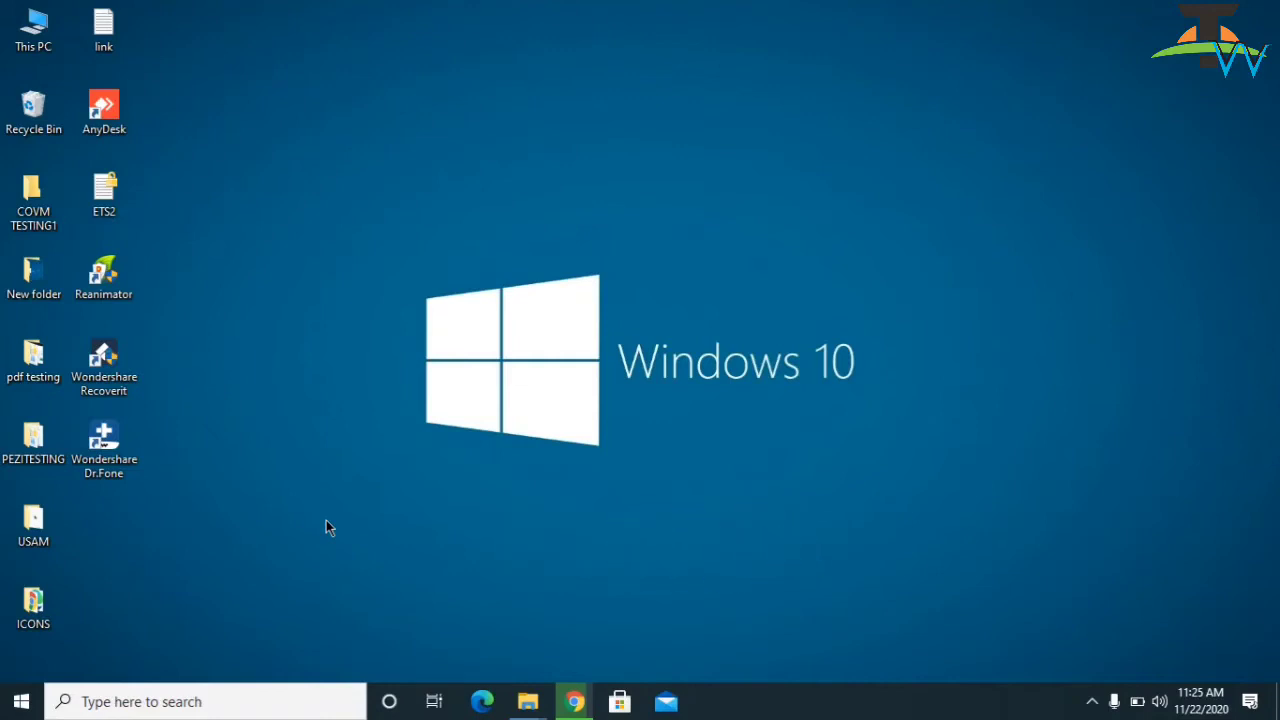
click(575, 704)
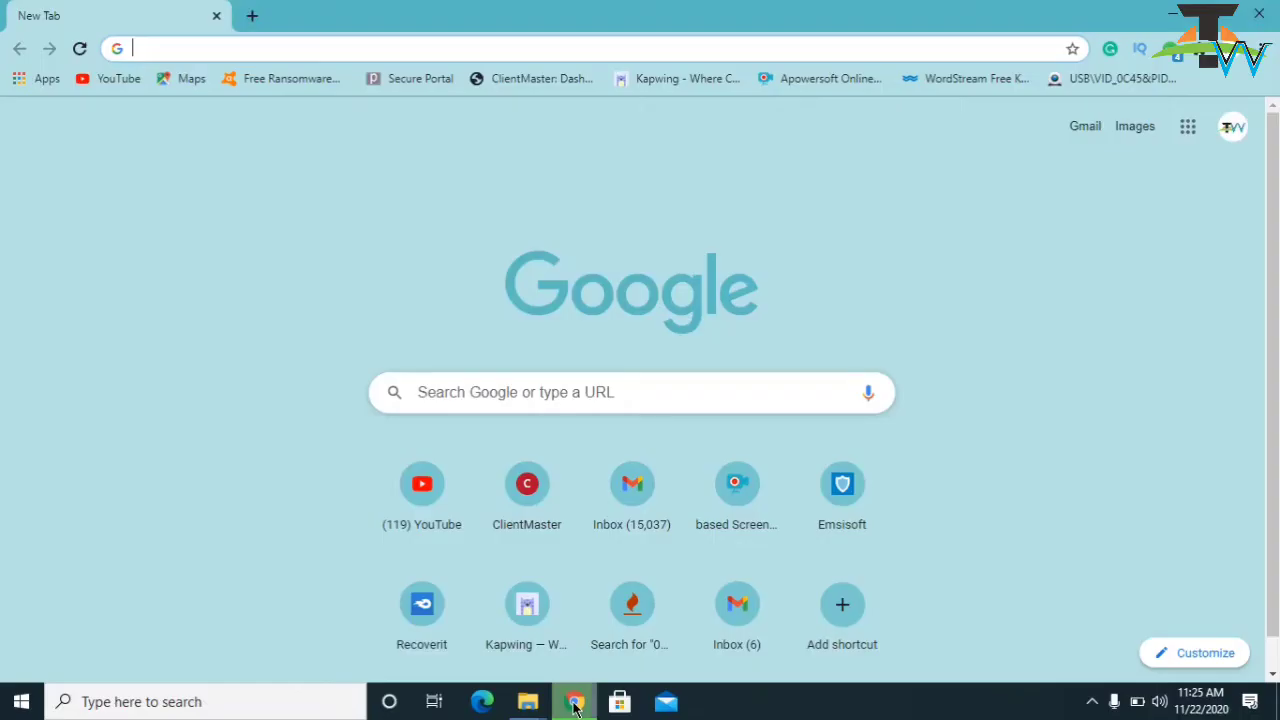
click(202, 46)
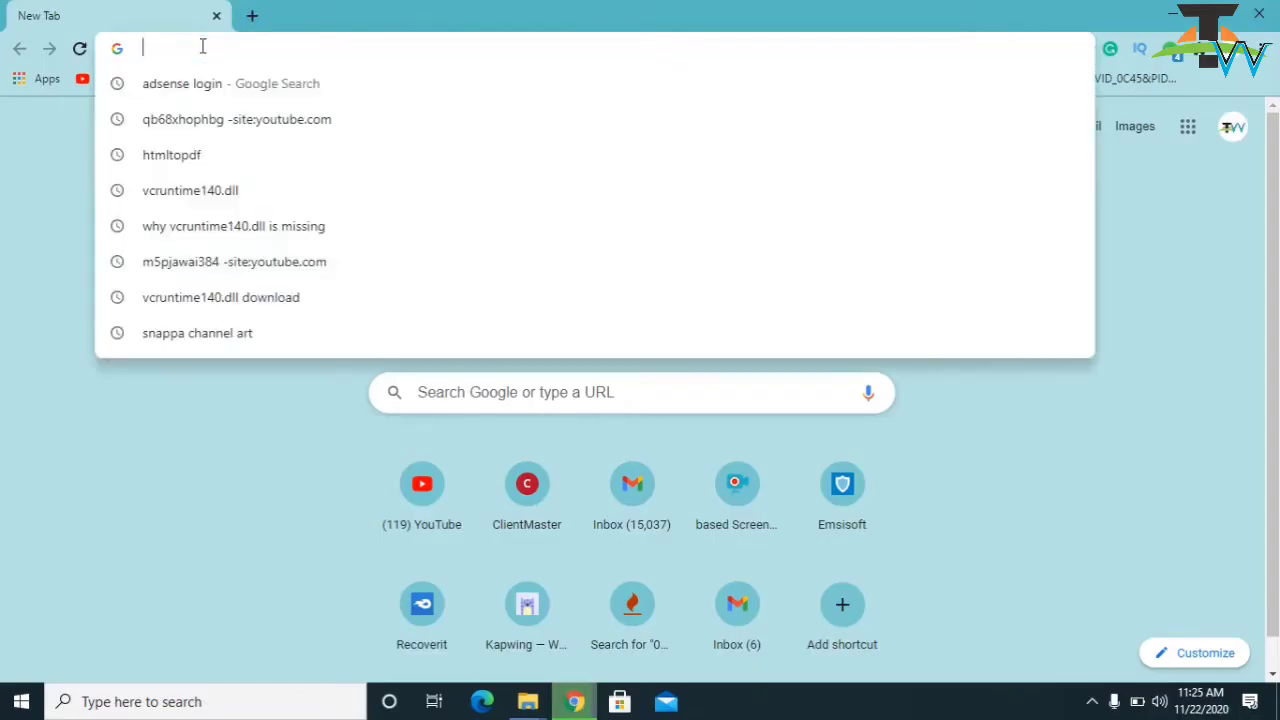
text(http://www.mediafire.com/file/25fvxkupcyenkyt/vcruntime140.dll.zip/file)
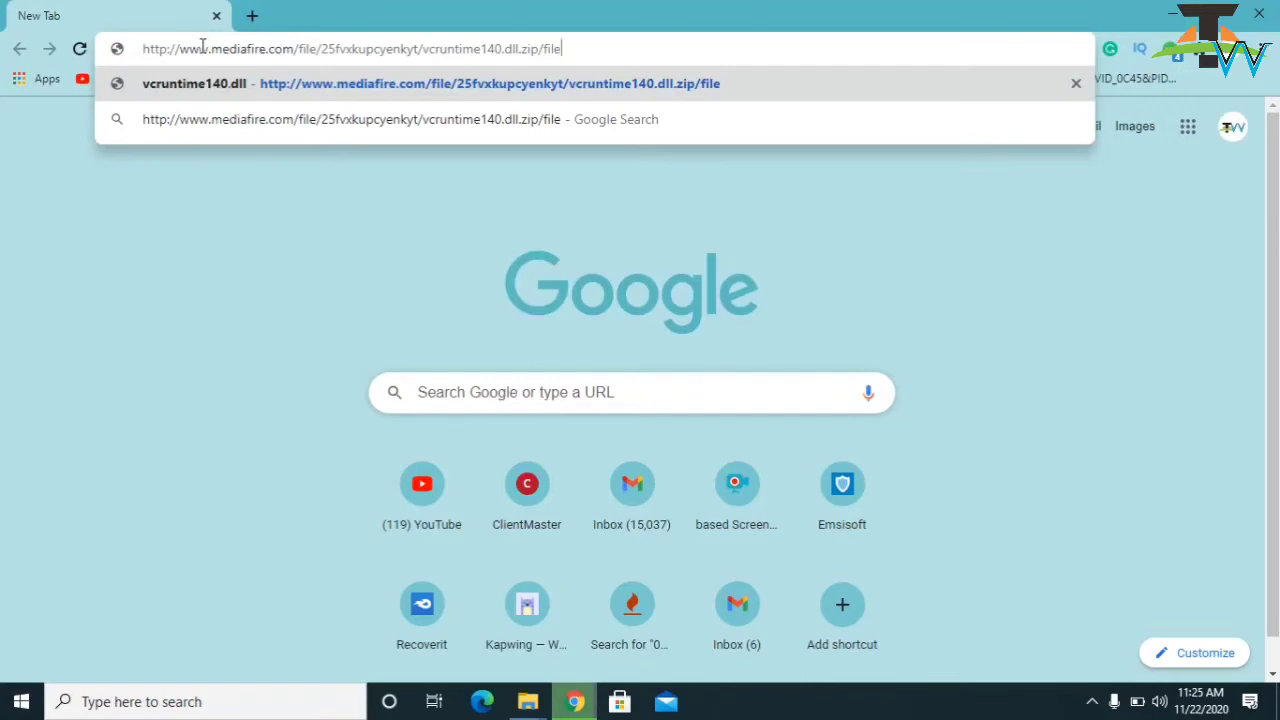
key(Return)
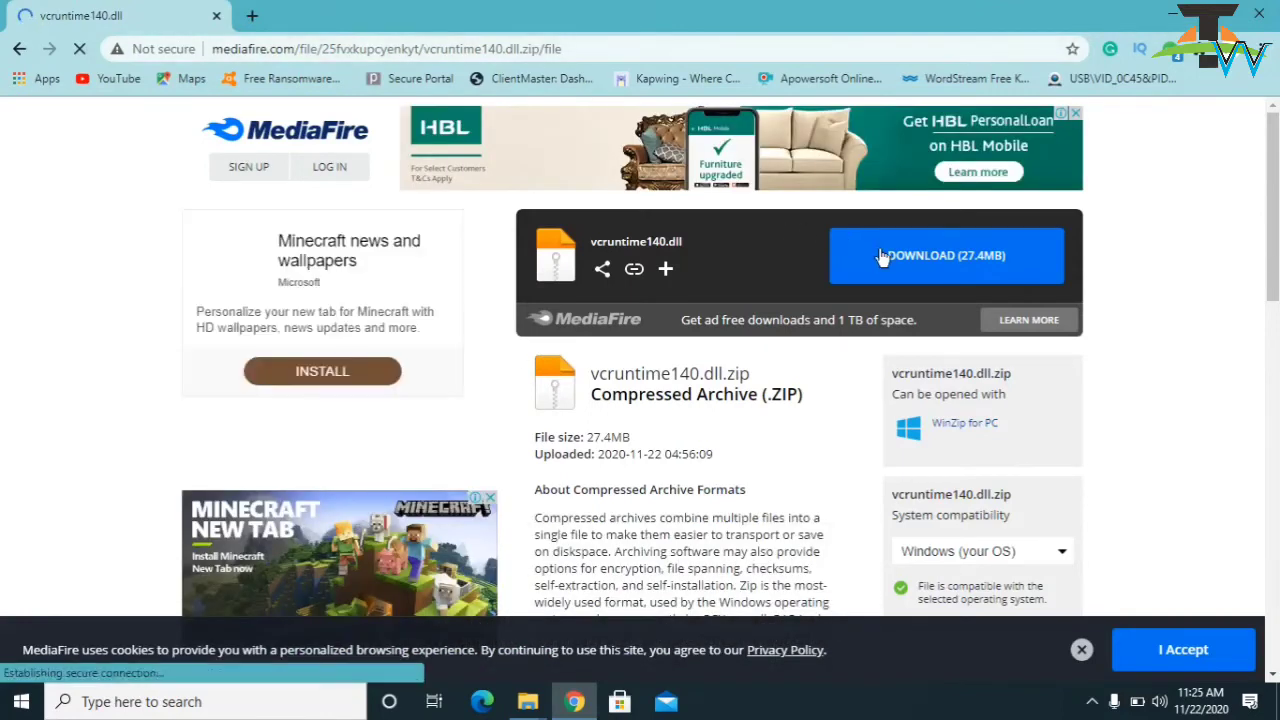
click(882, 257)
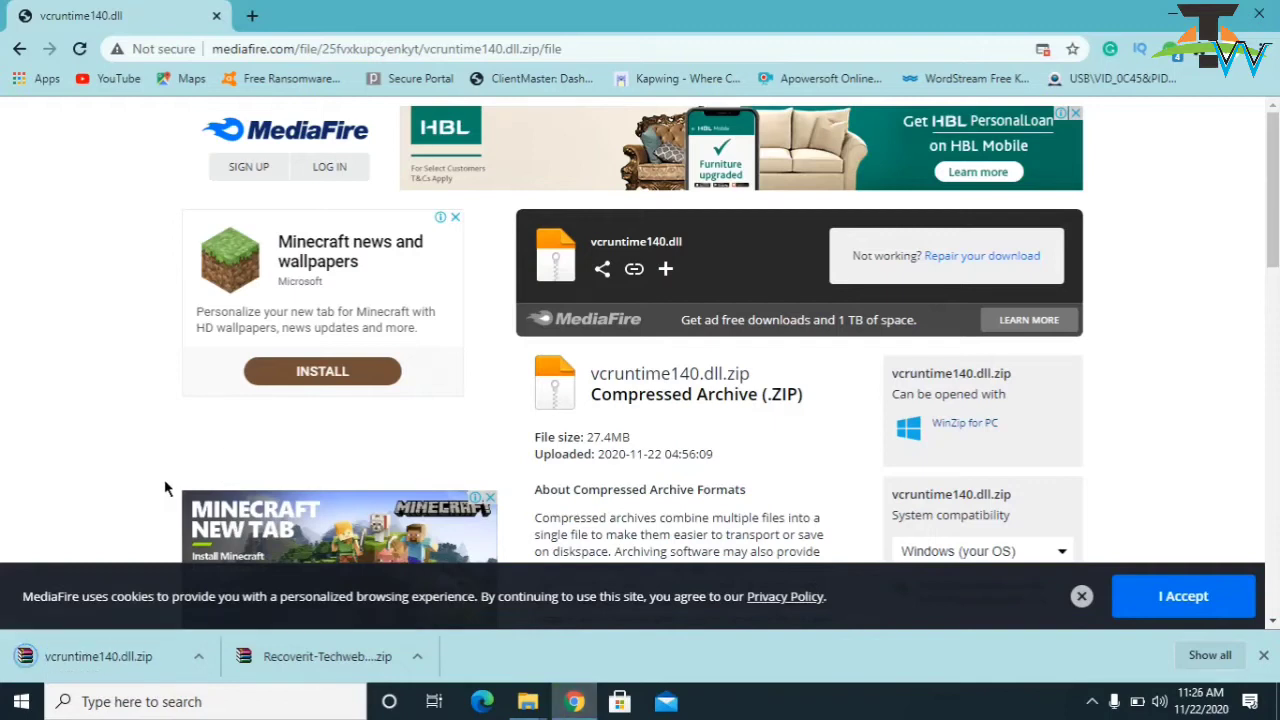
Step: Show the downloaded vcruntime140.dll archive in its folder and cut it
click(199, 660)
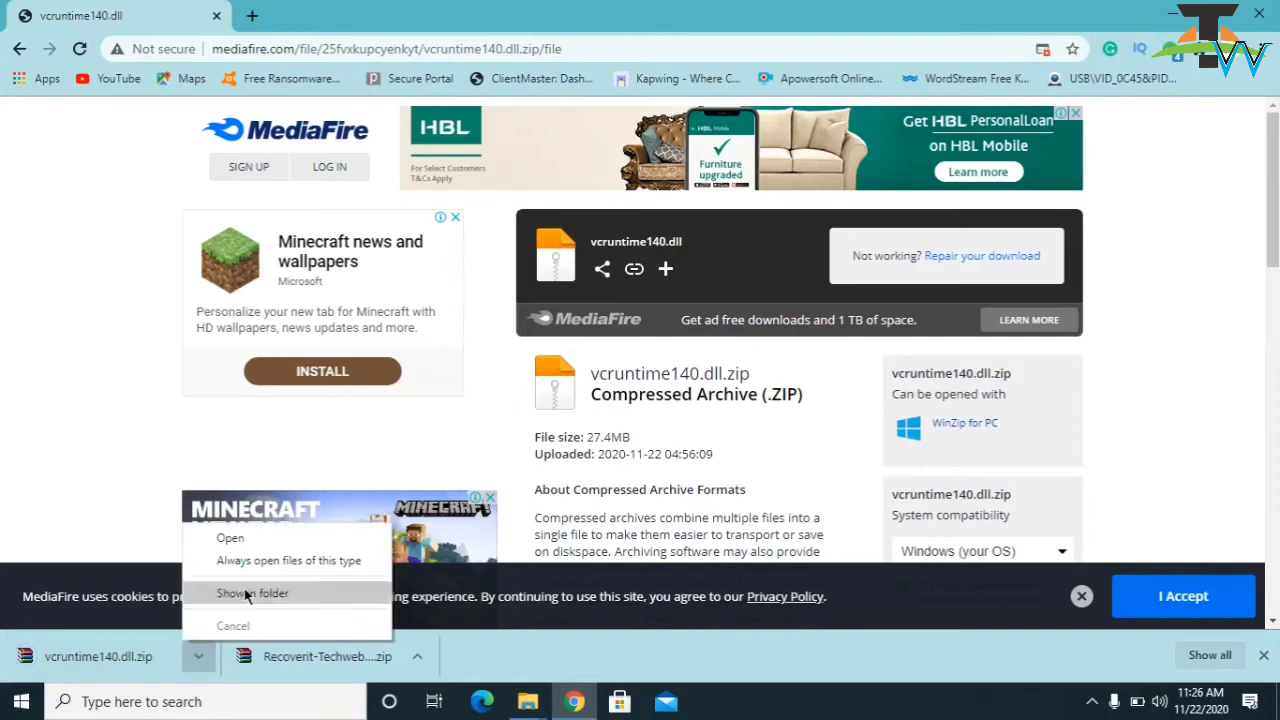
click(243, 591)
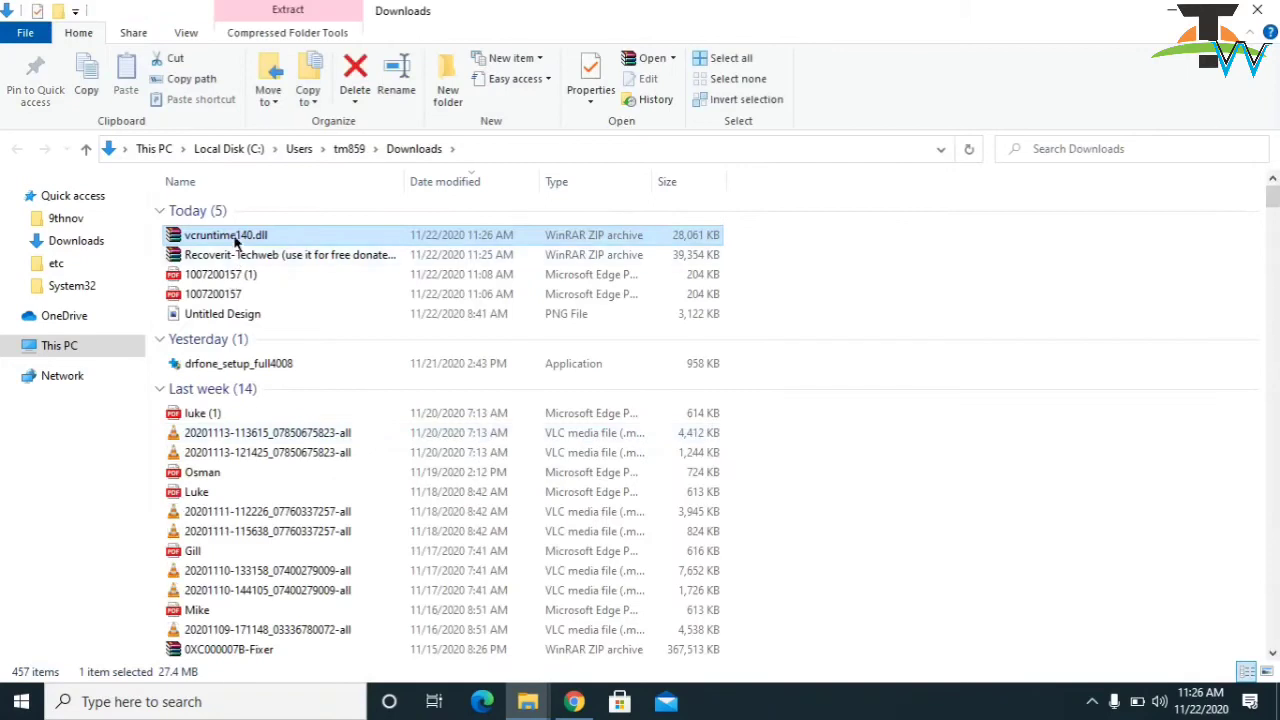
right_click(233, 238)
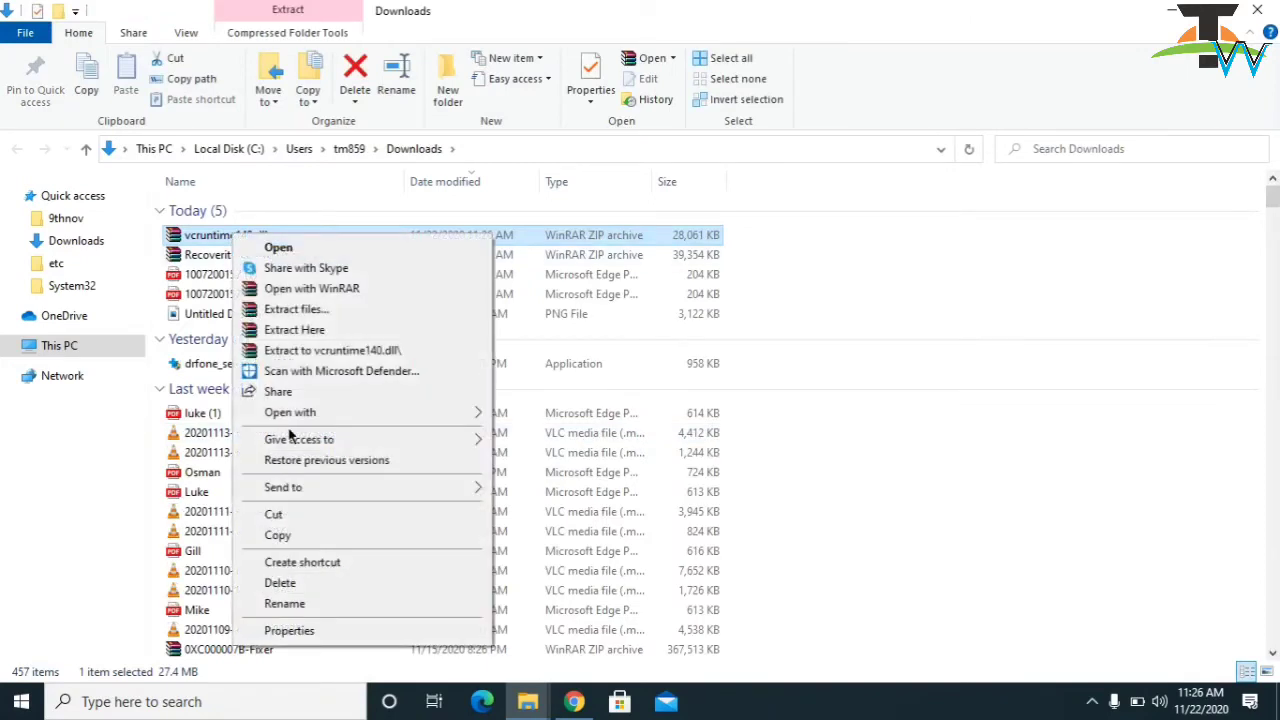
click(305, 516)
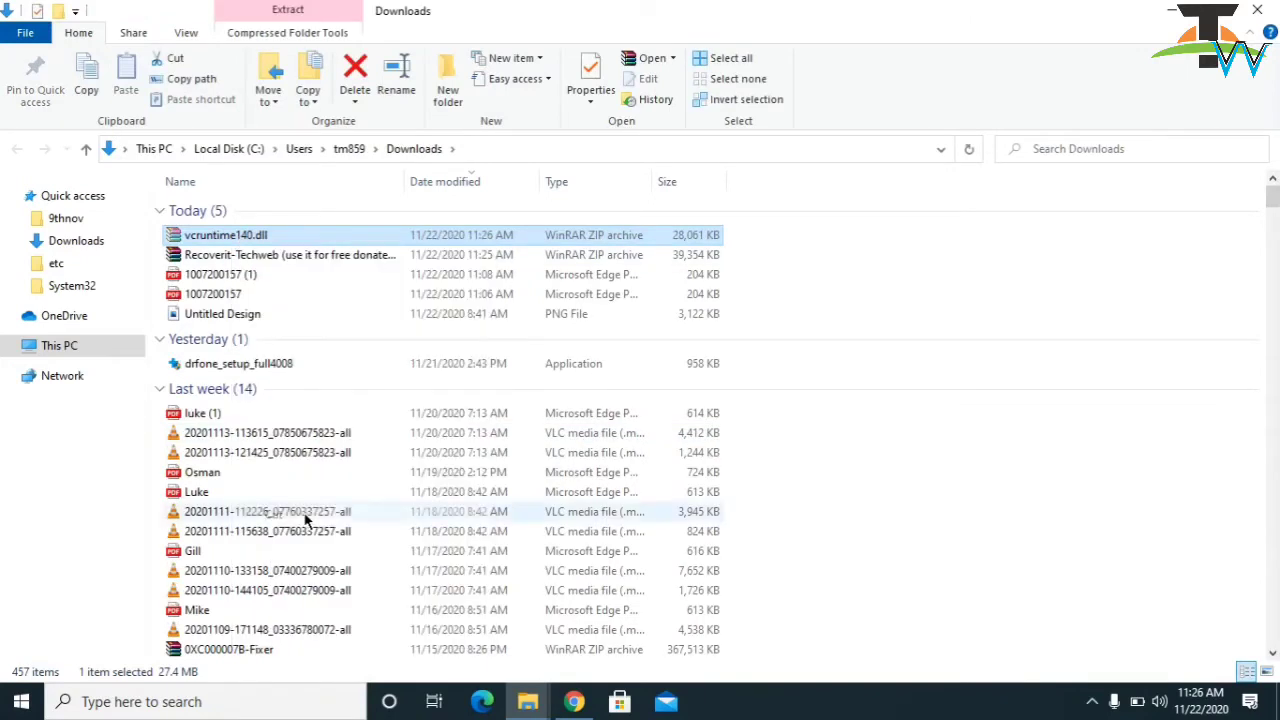
Step: Create a new folder with the default name on Local Disk (D:) and paste the vcruntime140.dll archive into it
click(72, 350)
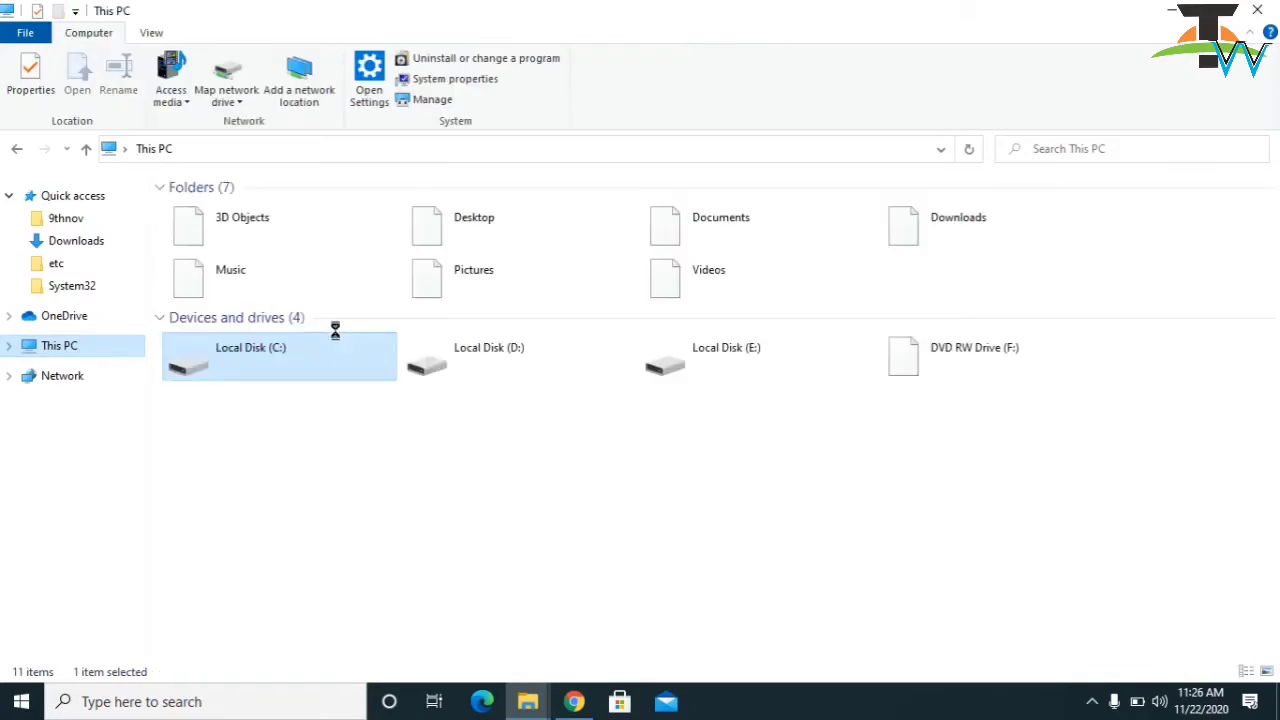
click(522, 365)
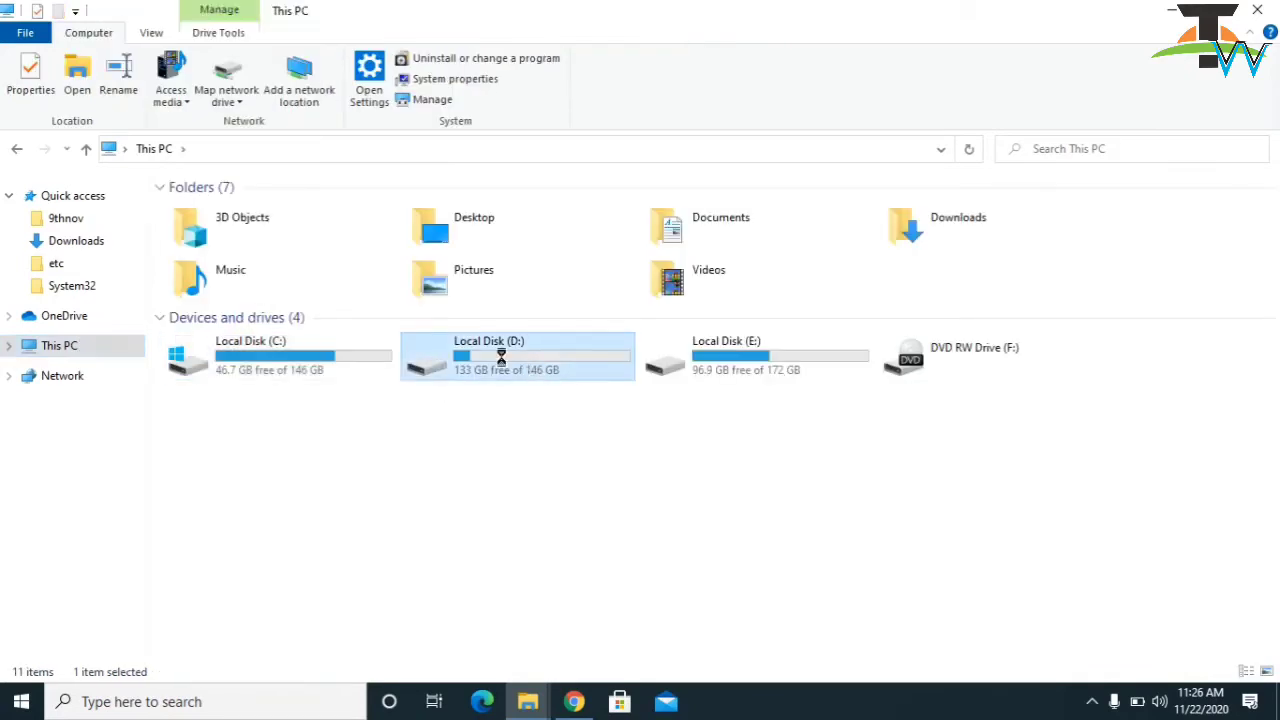
double_click(499, 350)
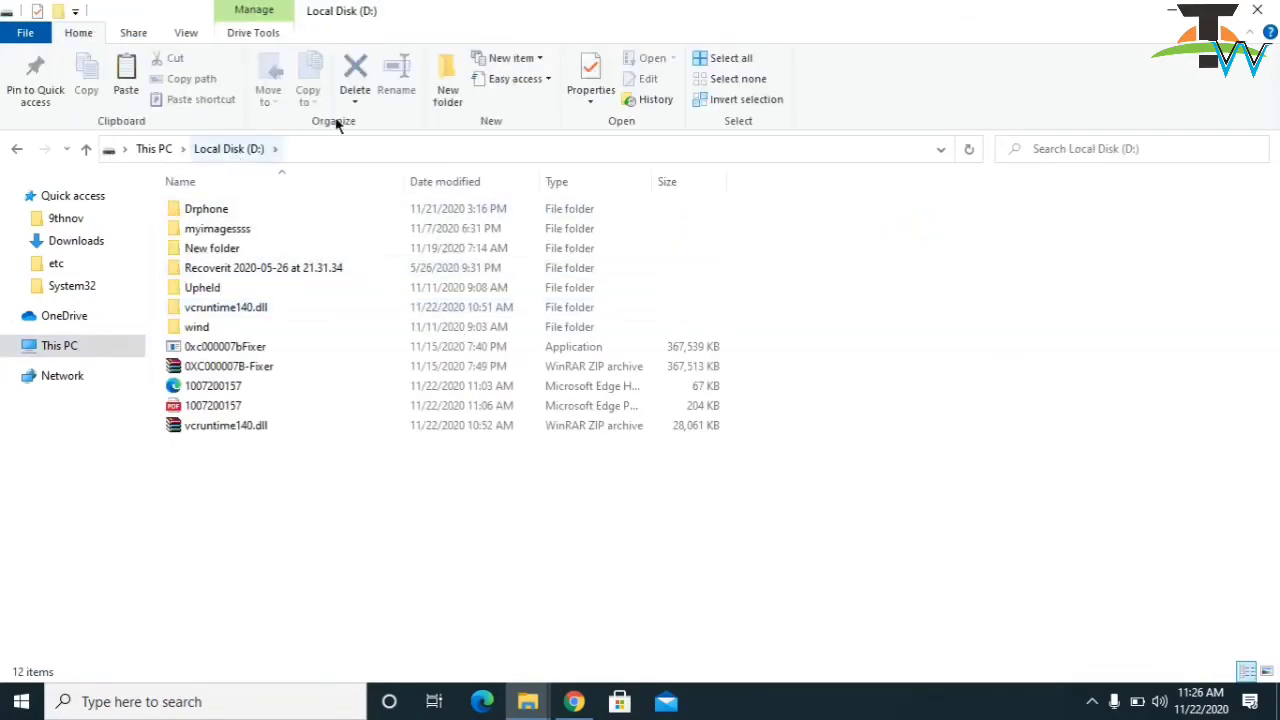
click(447, 80)
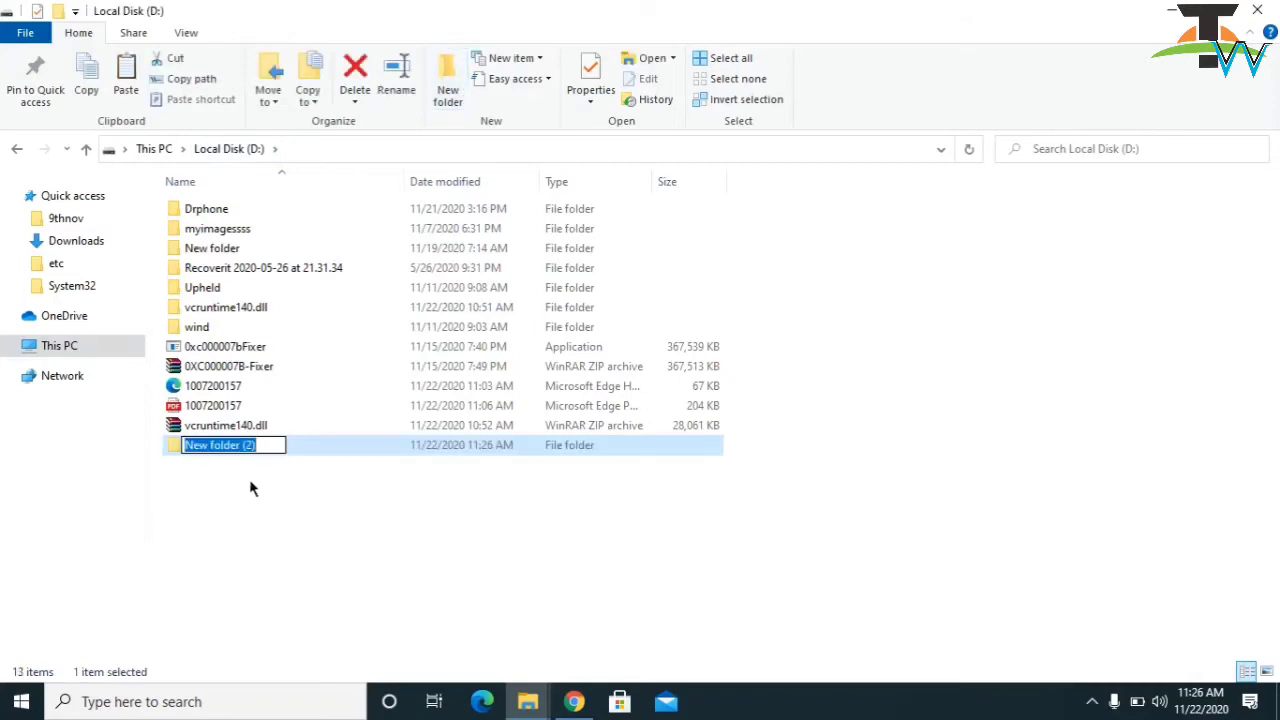
click(332, 452)
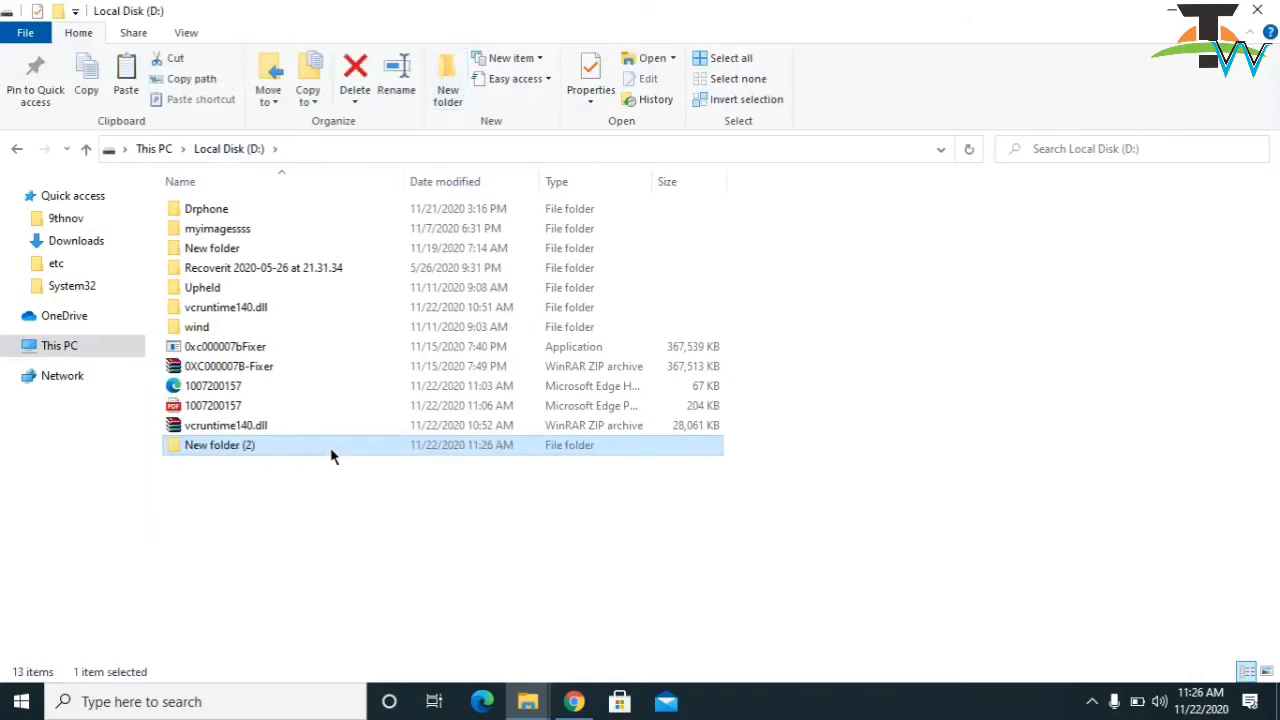
double_click(274, 452)
key(ctrl+v)
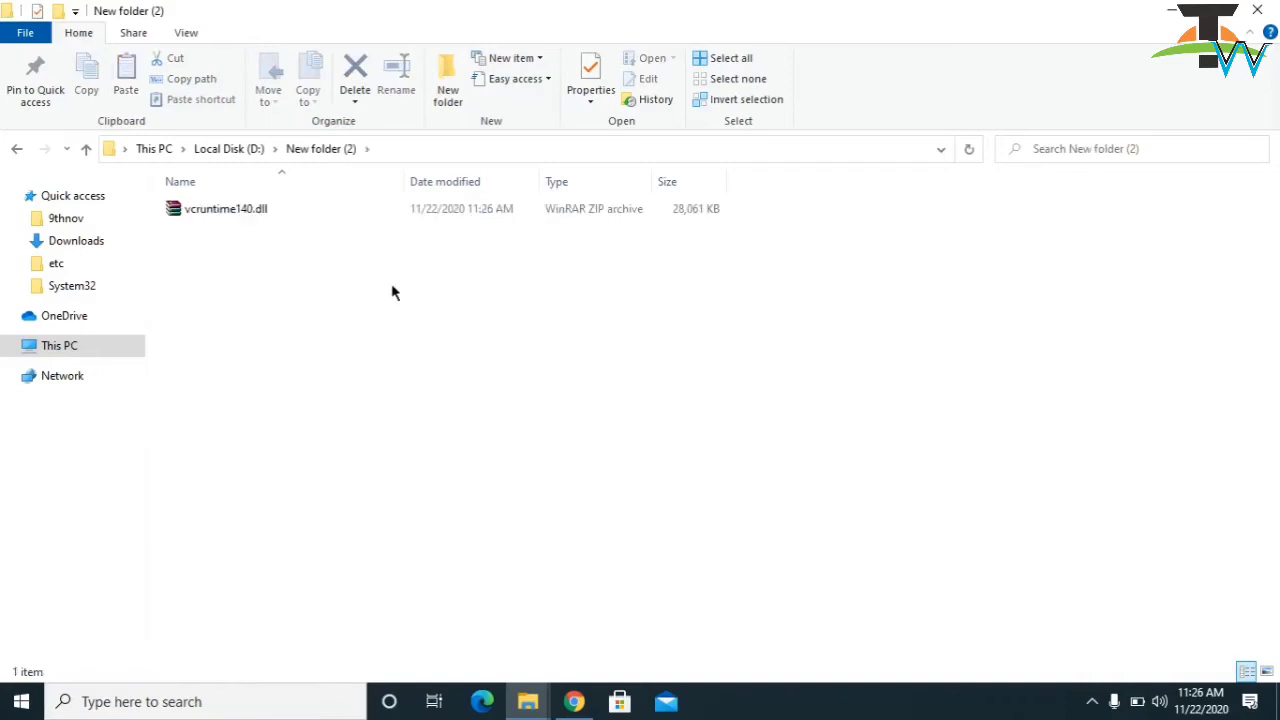
Step: Extract the vcruntime140.dll archive in place, then open the extracted folder and select the VC_redist.x86 installer
right_click(247, 212)
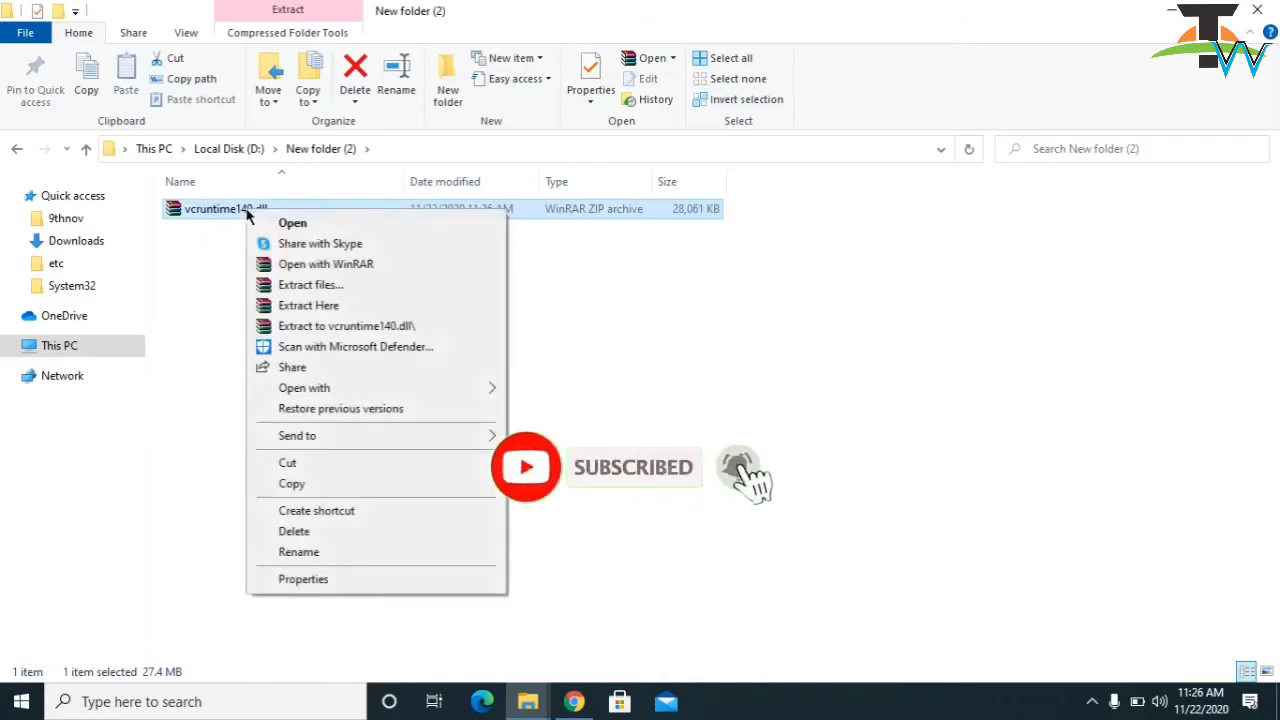
click(338, 306)
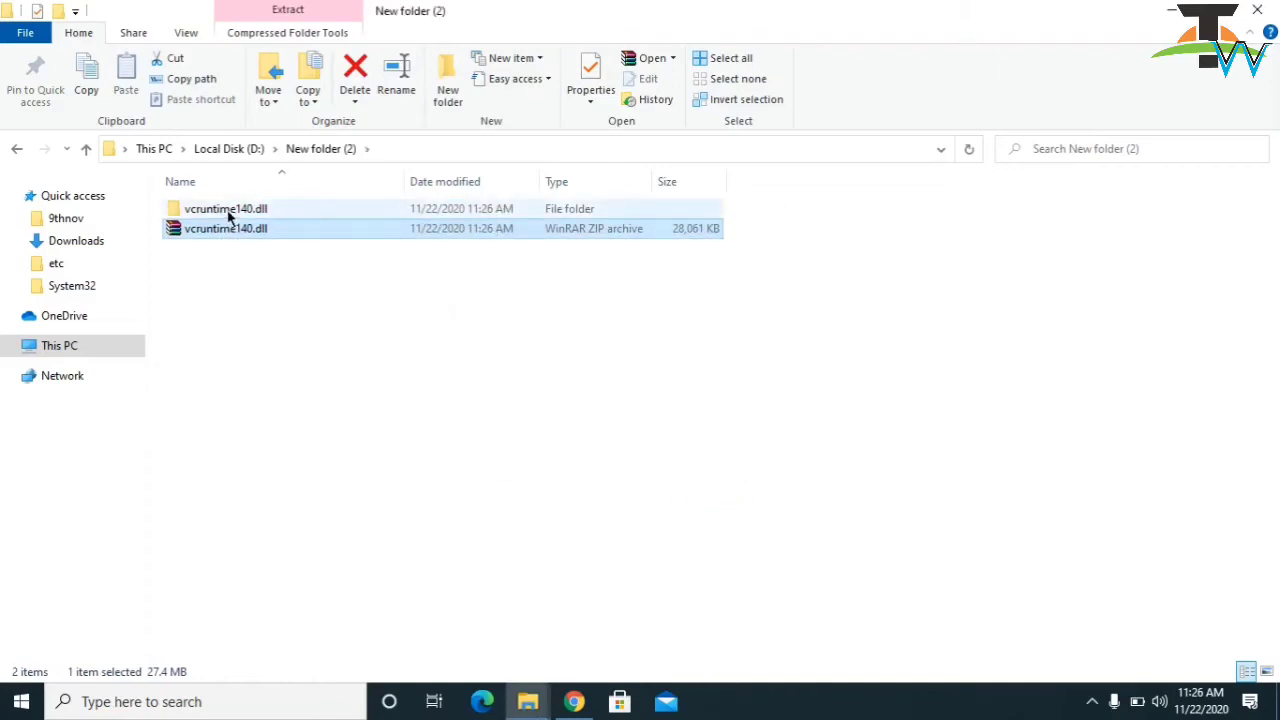
click(228, 212)
double_click(228, 212)
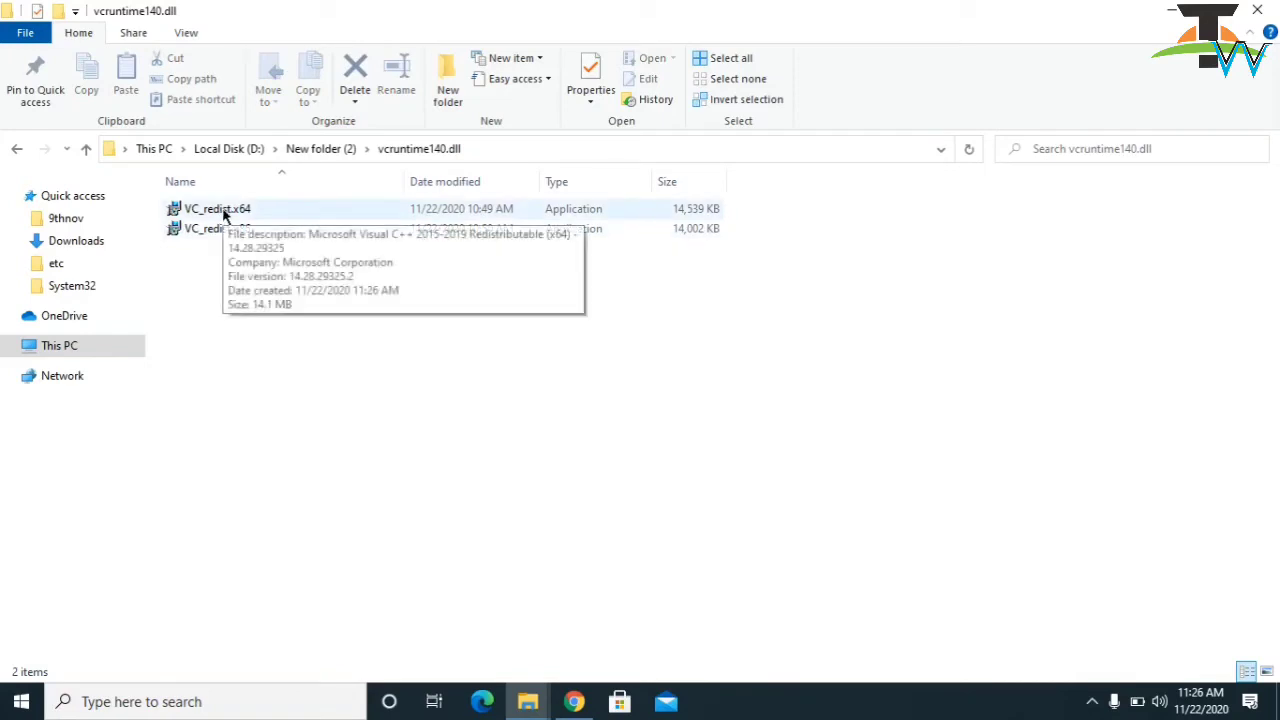
click(226, 213)
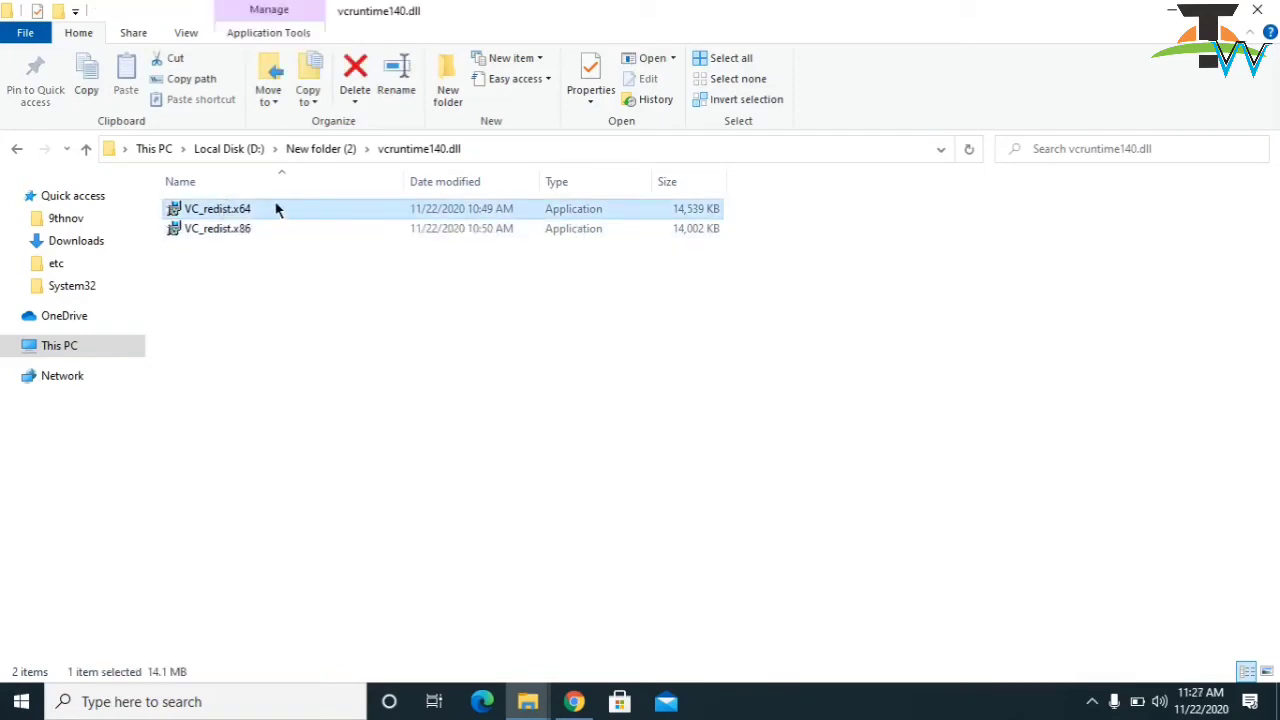
click(249, 230)
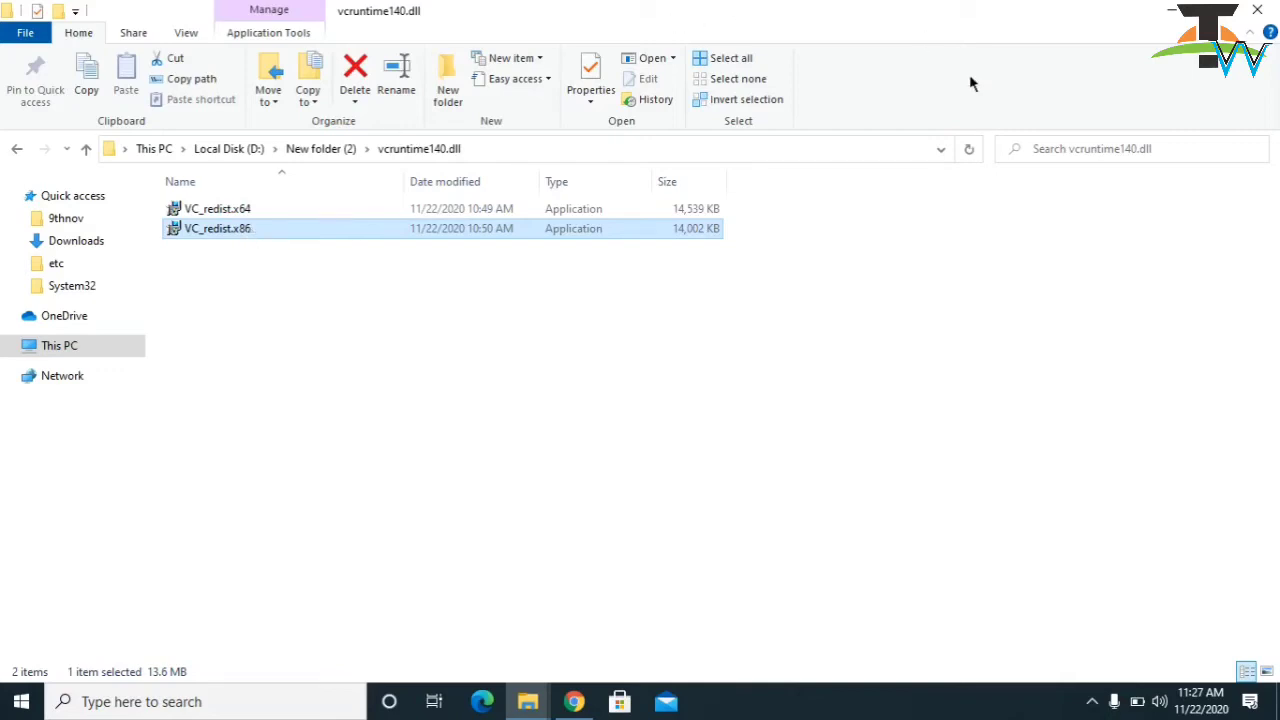
Step: Minimize the open windows and check the system type in the properties of This PC
click(1170, 12)
click(1170, 12)
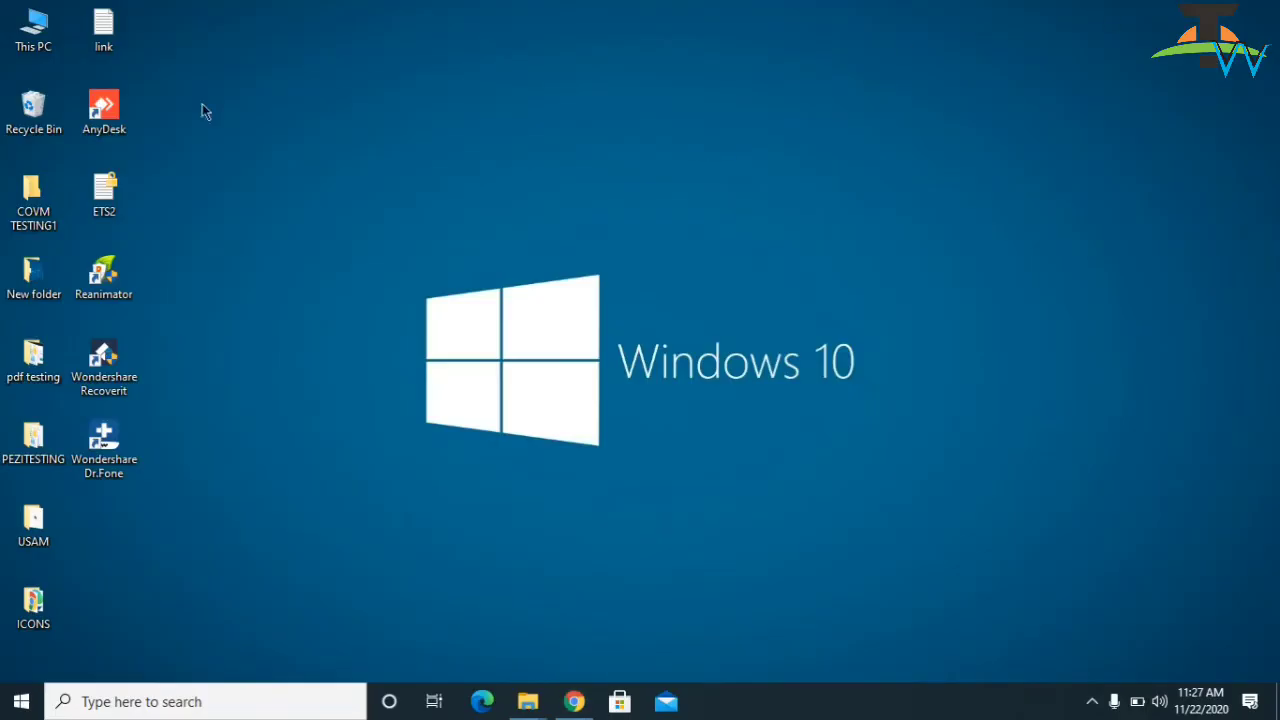
right_click(41, 41)
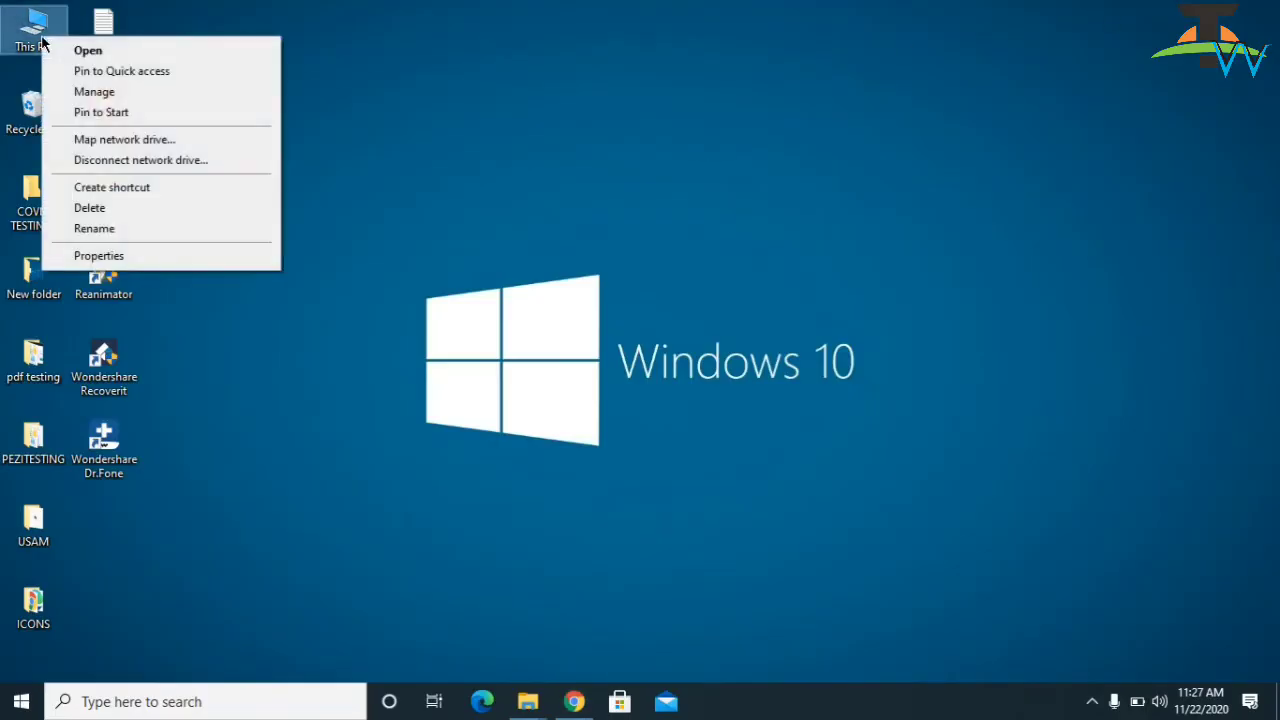
click(120, 256)
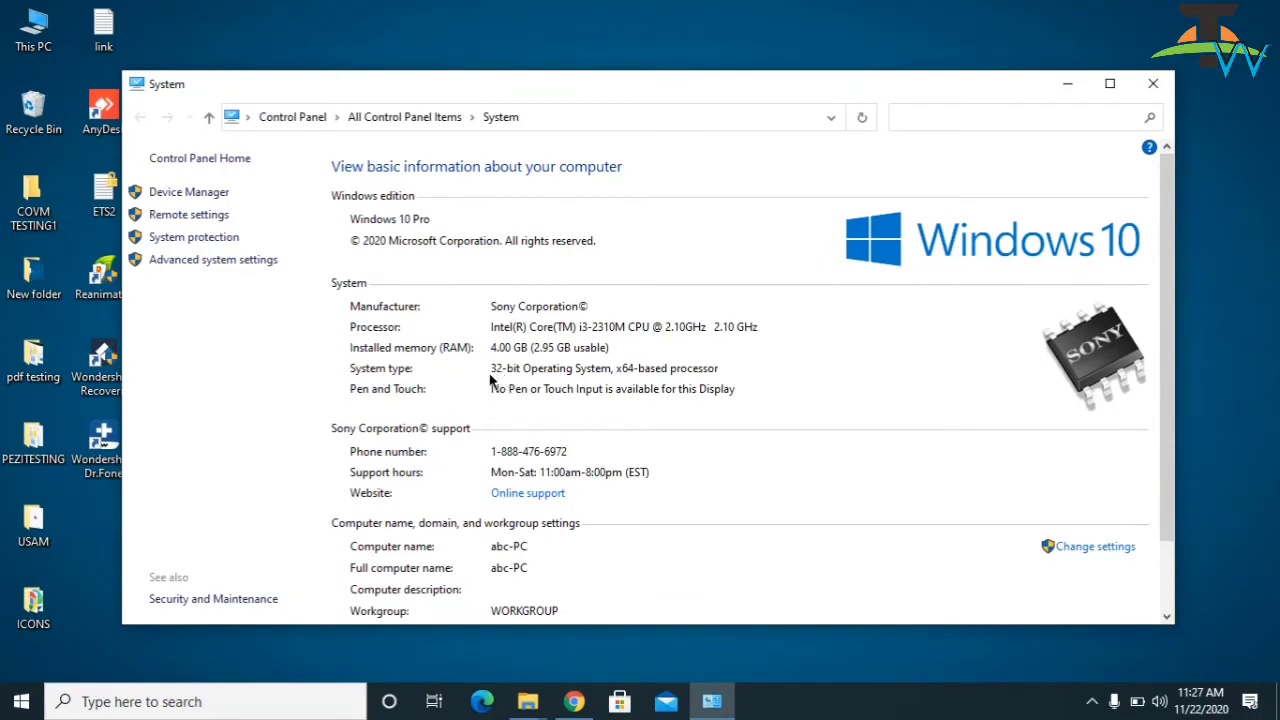
click(1067, 84)
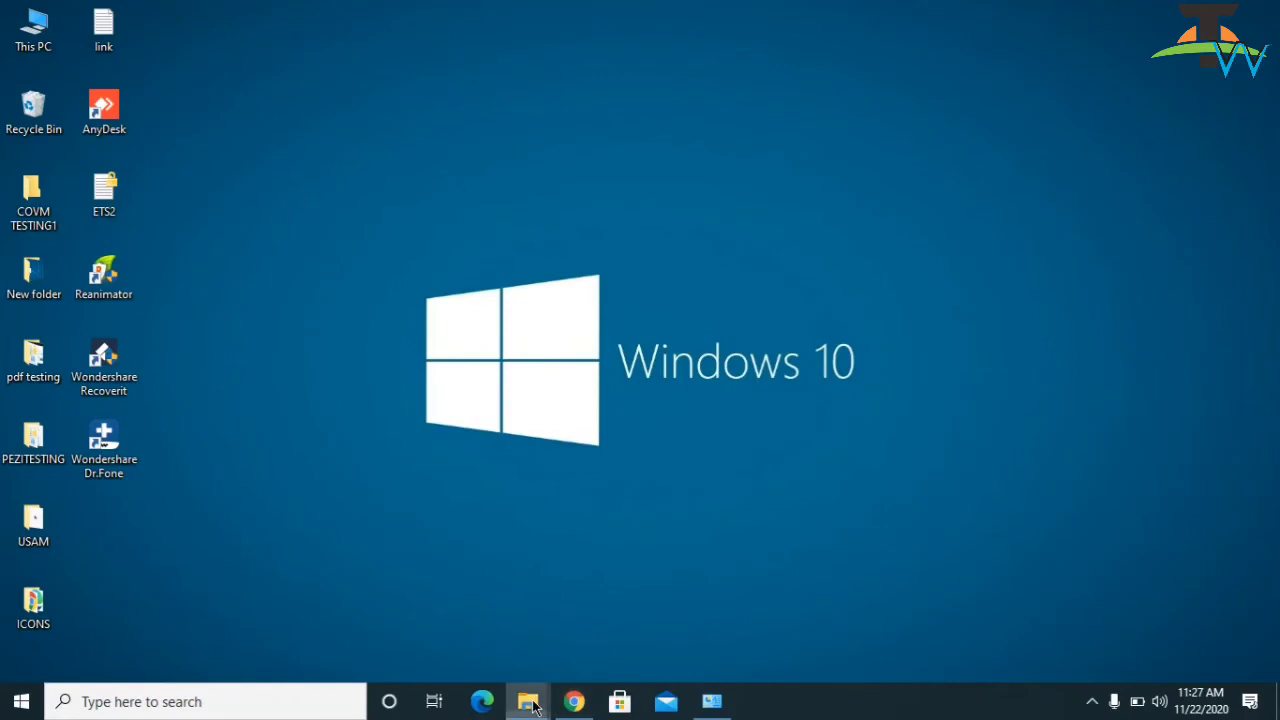
Step: Return to the extracted folder, run VC_redist.x86 as administrator, accept the license terms and start the installation
mouse_move(528, 701)
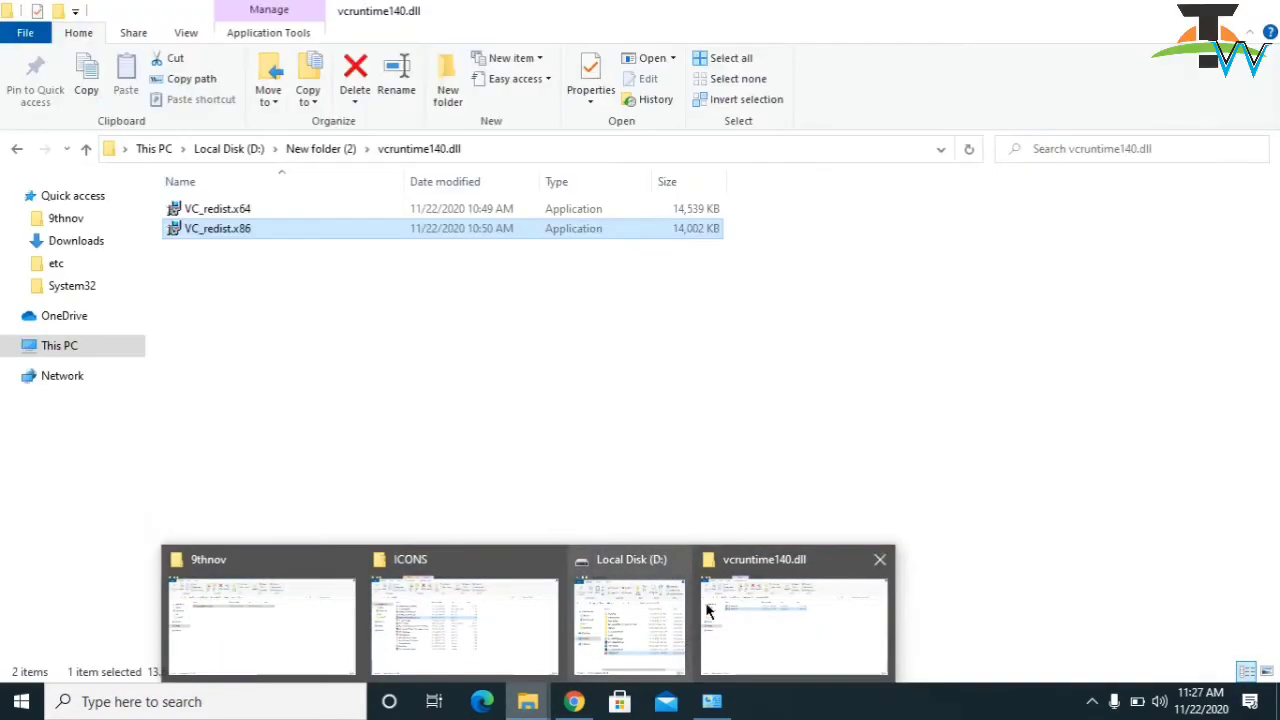
click(751, 626)
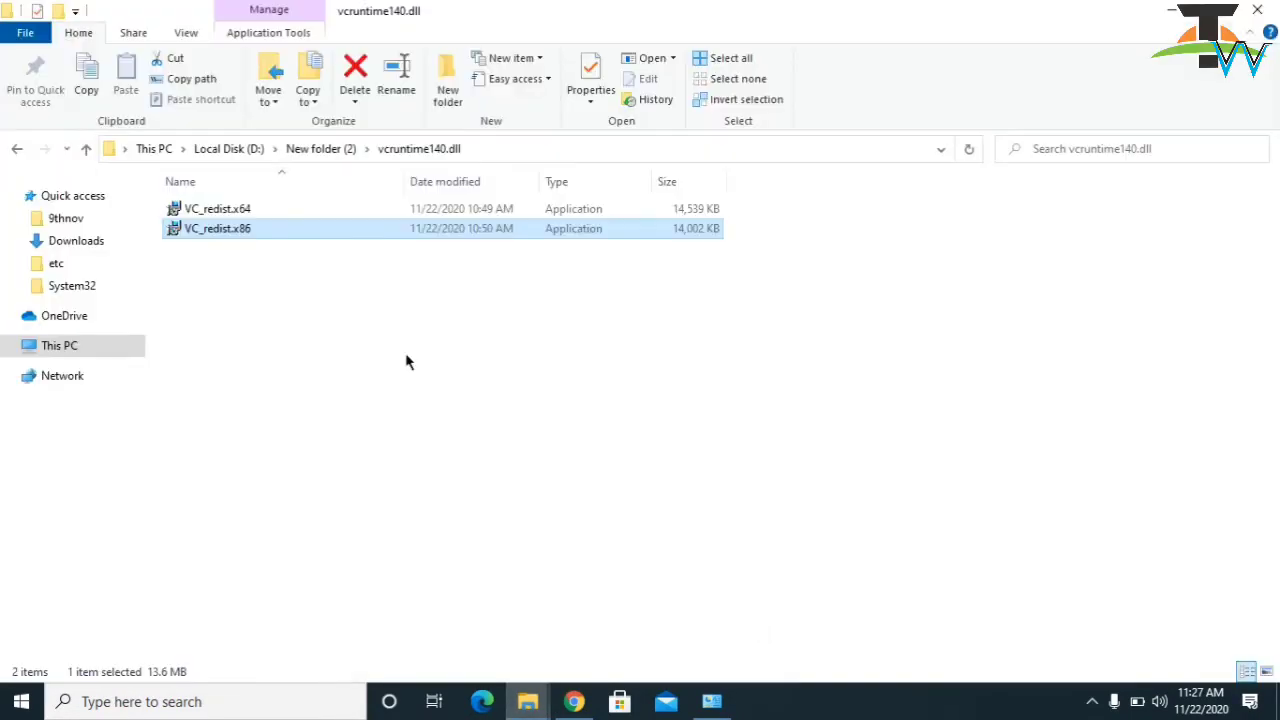
right_click(241, 231)
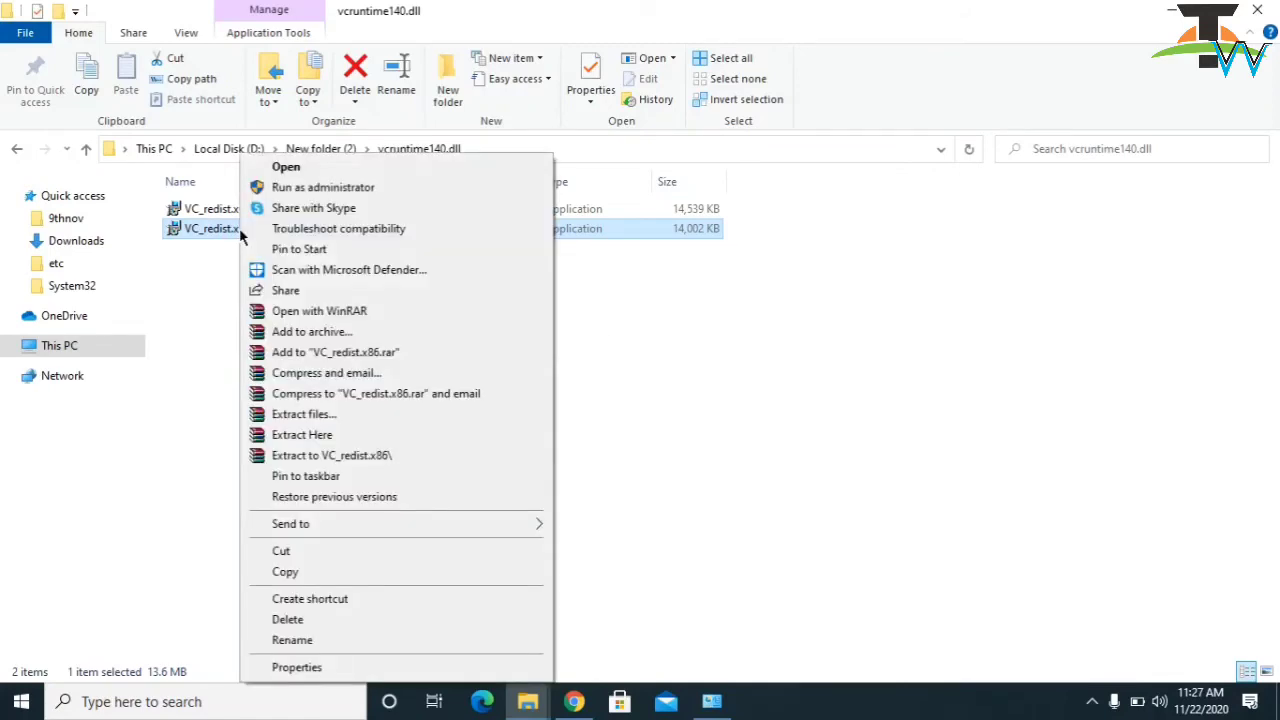
click(319, 191)
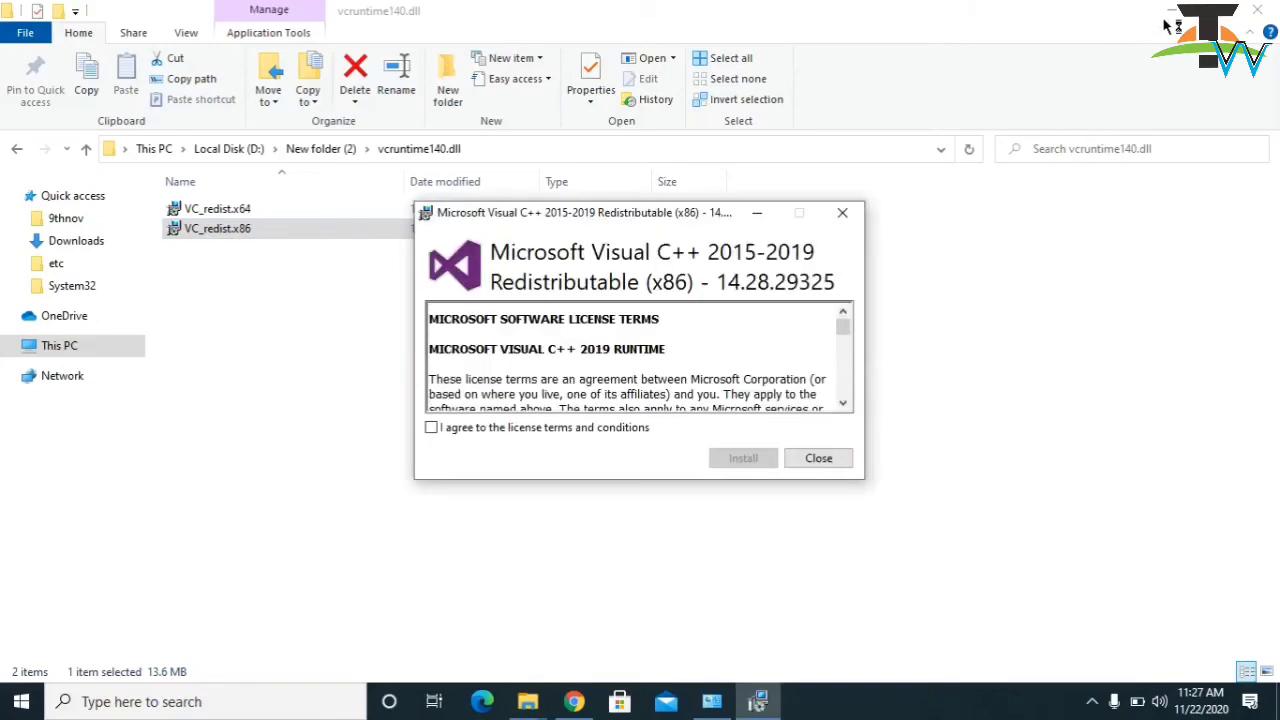
click(432, 428)
click(743, 458)
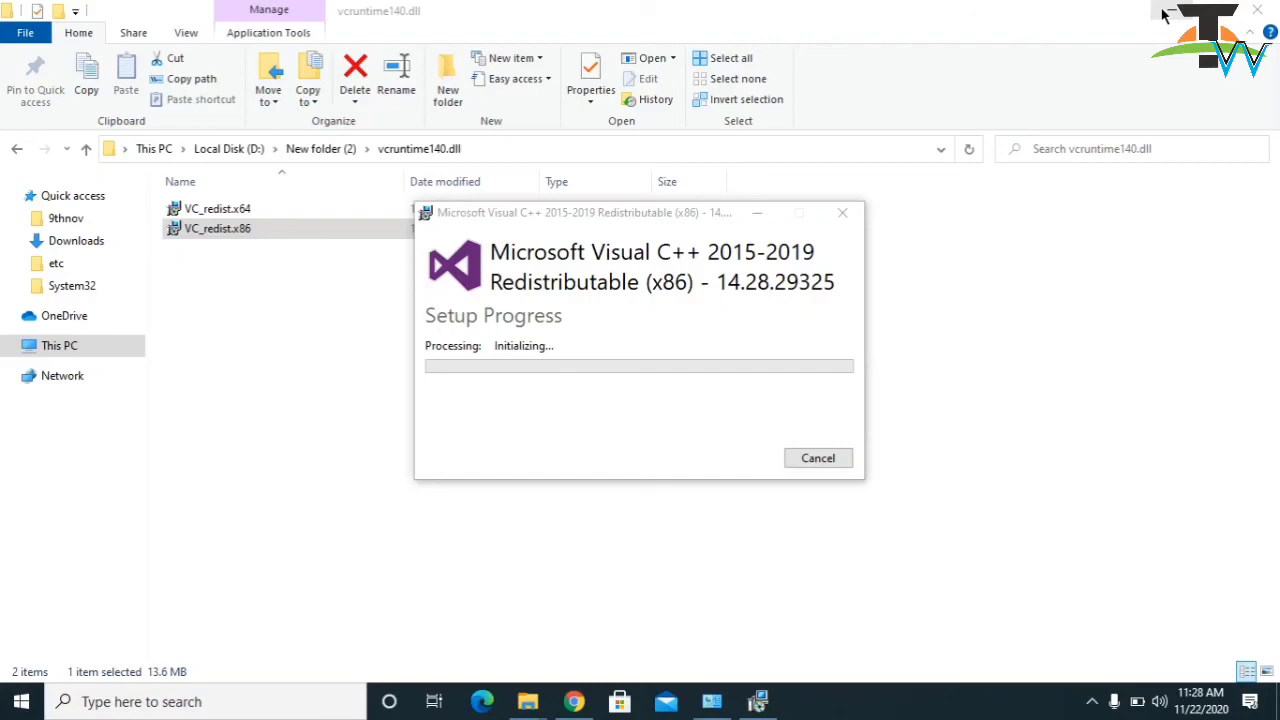
click(1165, 12)
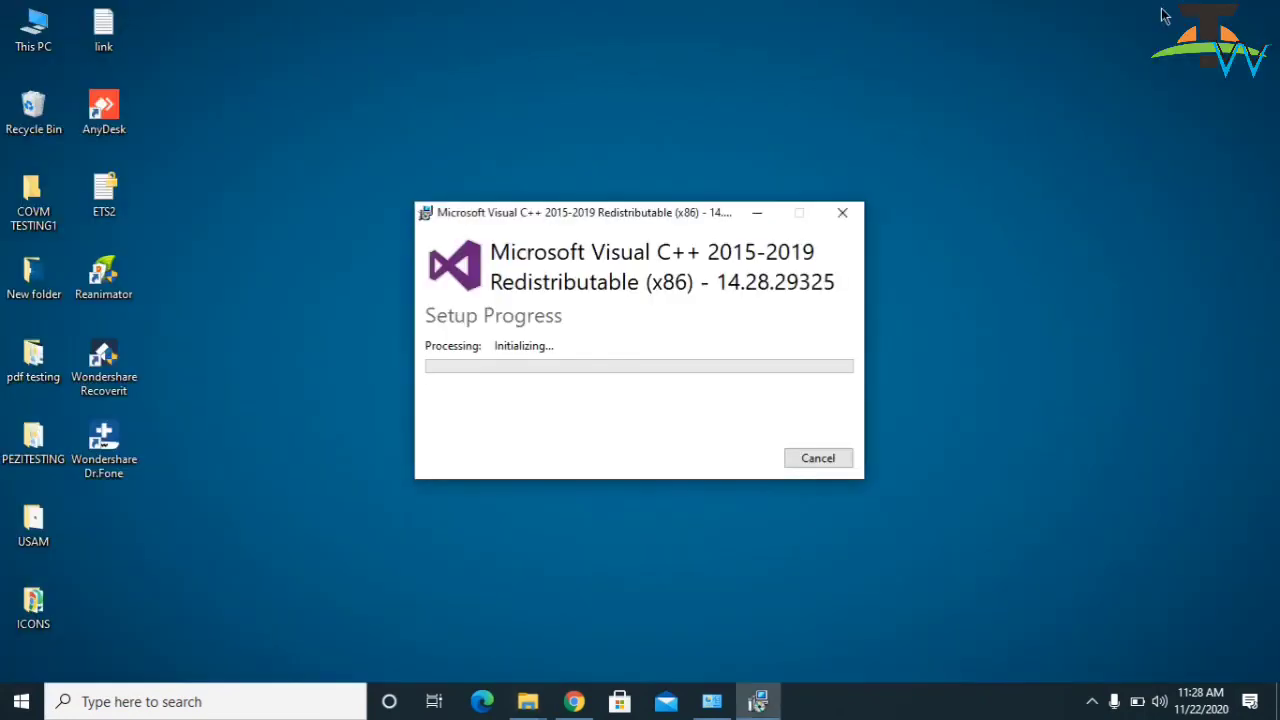